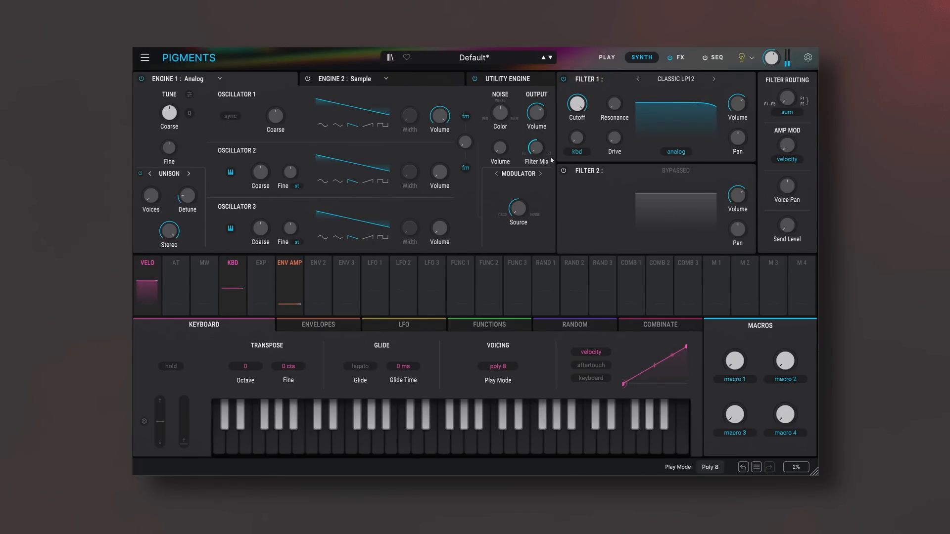
Step: Enable Filter 2 as a Formant filter and set the filter routing fully to parallel
{"action": "left_click", "coordinate": [563, 171]}
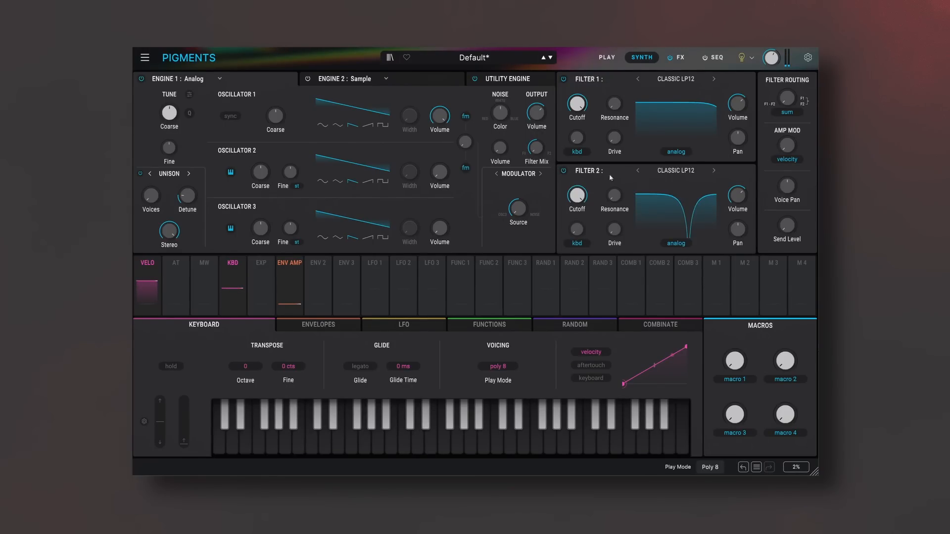
{"action": "left_click", "coordinate": [672, 169]}
{"action": "left_click", "coordinate": [640, 225]}
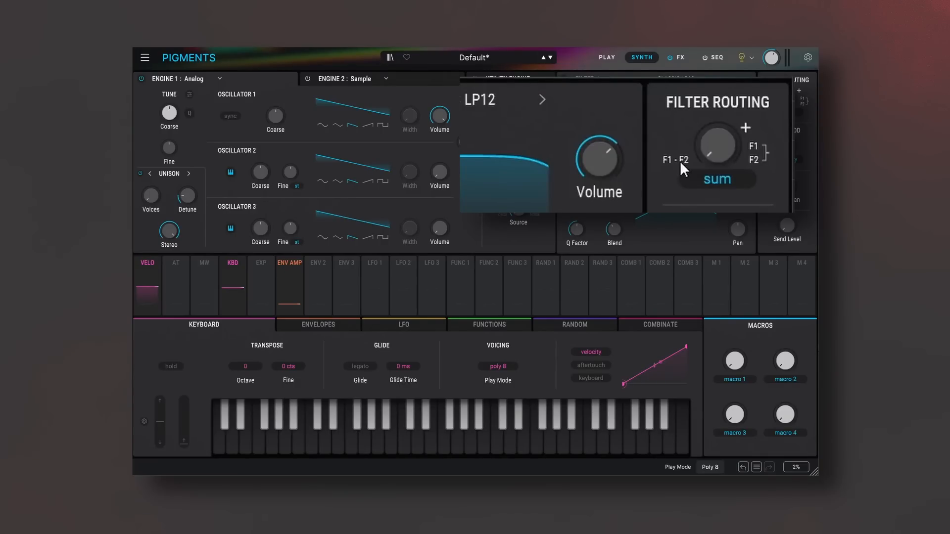
{"action": "mouse_move", "coordinate": [713, 155]}
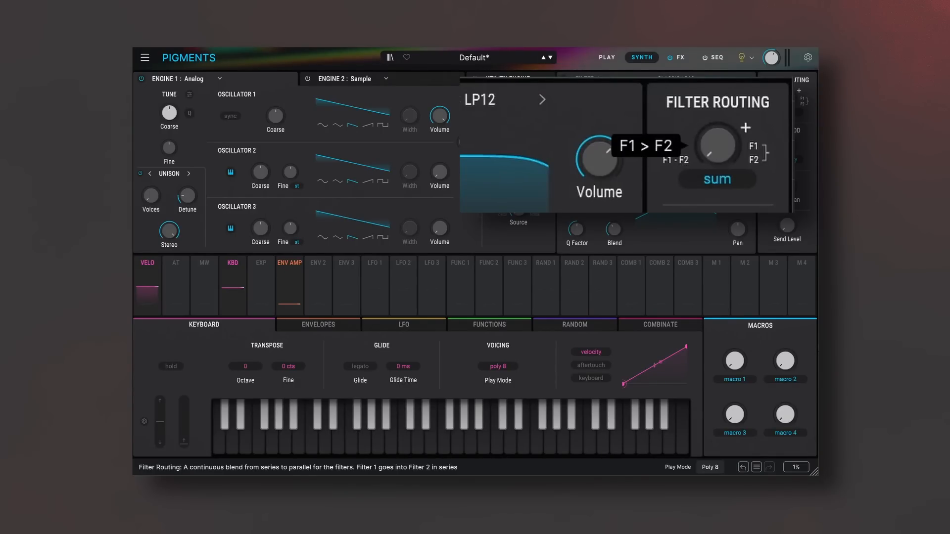
{"action": "left_click_drag", "start_coordinate": [717, 145], "coordinate": [717, 72]}
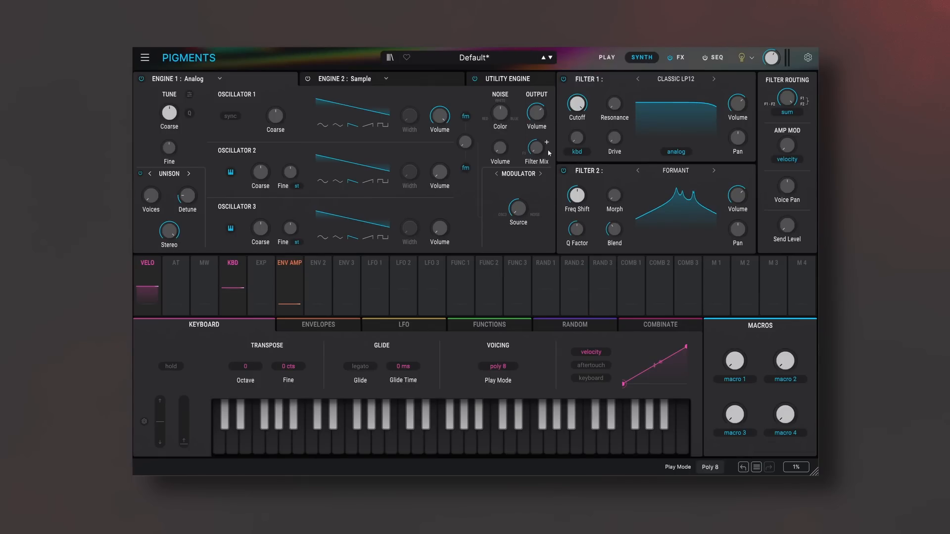
Step: Try Engine 1's filter mix at 15% F1 / 85% F2 and at 50/50, and return it to Filter 1
{"action": "mouse_move", "coordinate": [543, 155]}
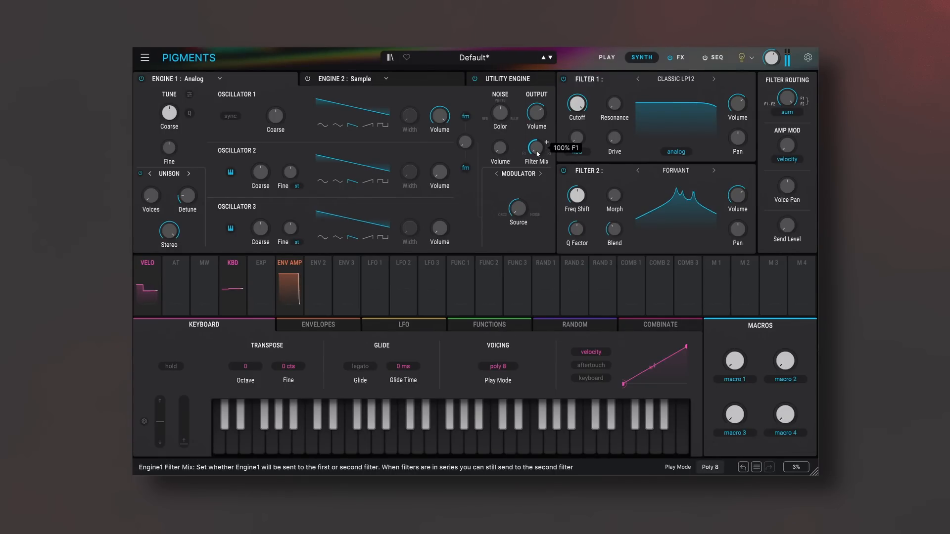
{"action": "scroll", "coordinate": [546, 143], "scroll_direction": "up", "scroll_amount": 10}
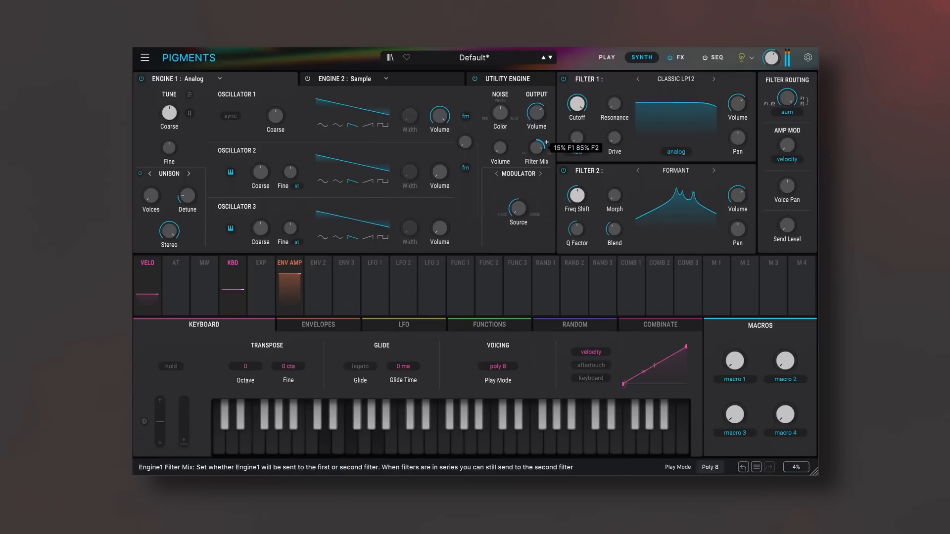
{"action": "scroll", "coordinate": [546, 143], "scroll_direction": "down", "scroll_amount": 4}
{"action": "left_click_drag", "start_coordinate": [536, 147], "coordinate": [536, 151]}
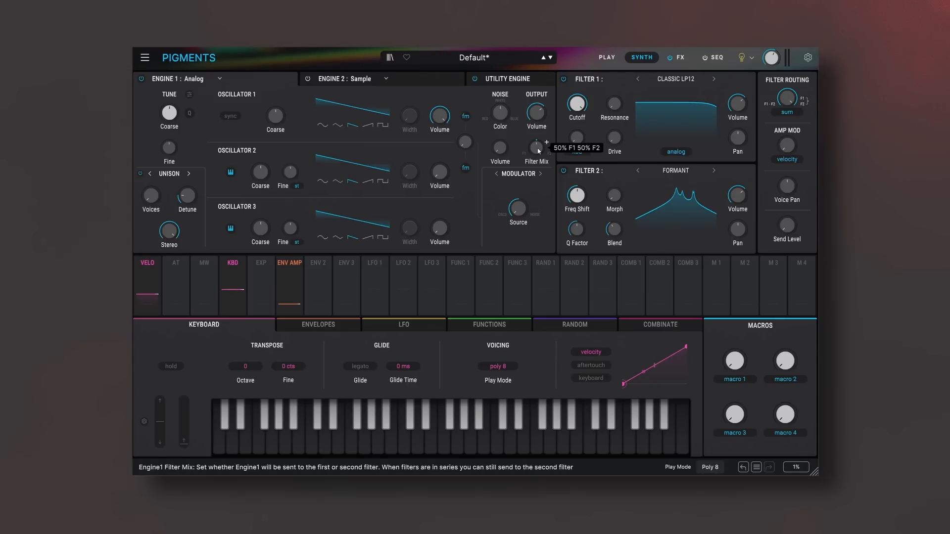
{"action": "left_click_drag", "start_coordinate": [536, 148], "coordinate": [536, 190]}
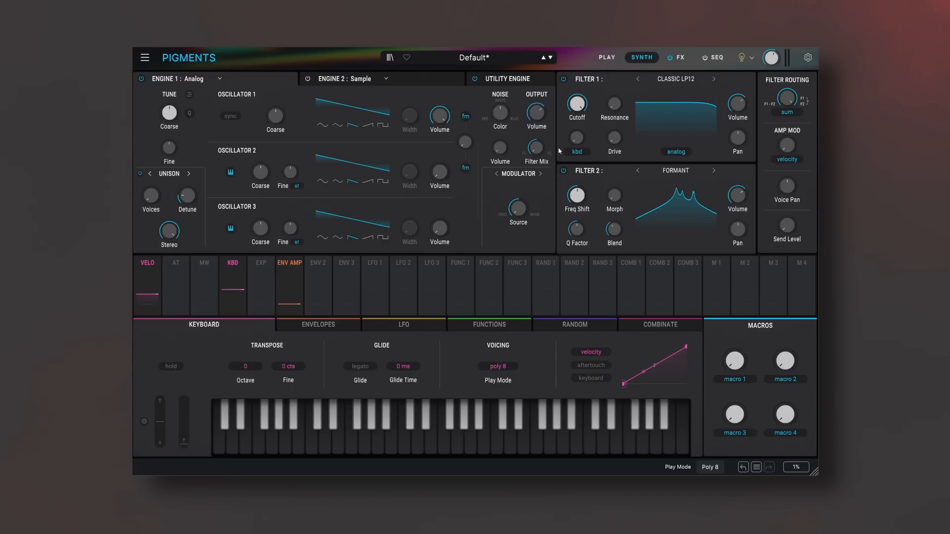
Step: Lengthen the release and the attack of the amp envelope
{"action": "left_click", "coordinate": [318, 325]}
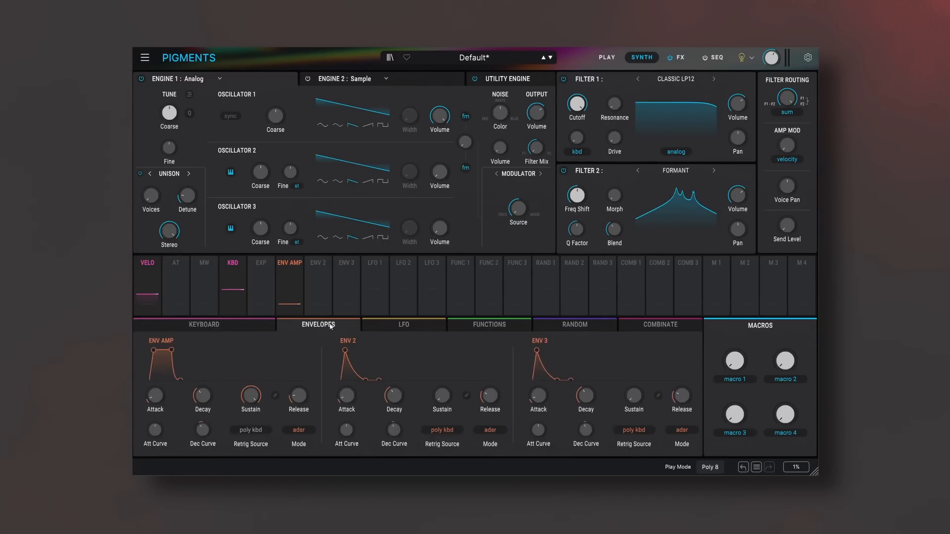
{"action": "left_click_drag", "start_coordinate": [206, 336], "coordinate": [223, 334]}
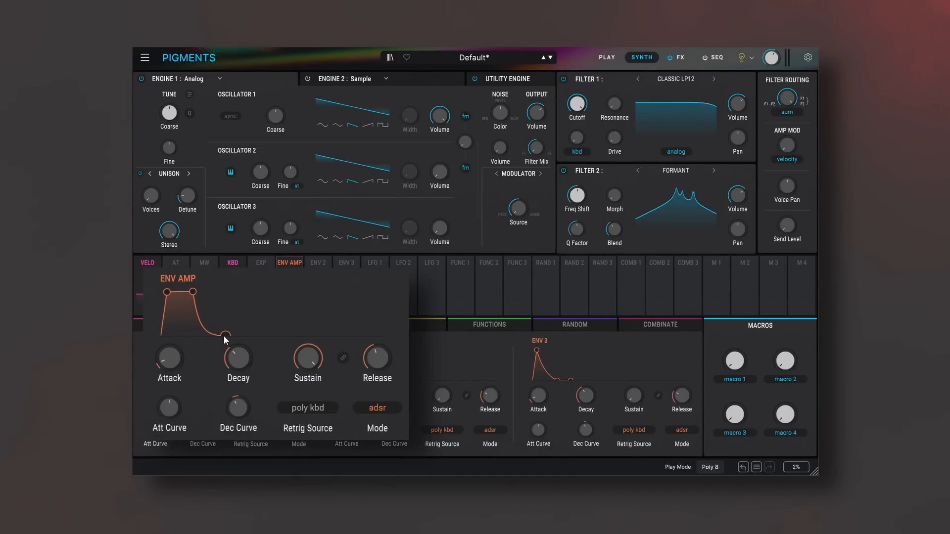
{"action": "left_click_drag", "start_coordinate": [169, 291], "coordinate": [180, 293]}
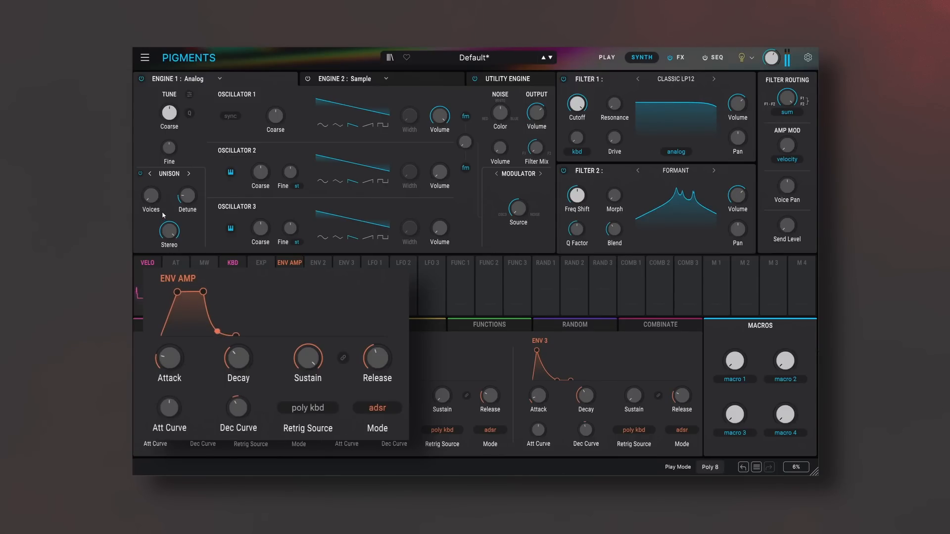
Step: Increase Engine 1's unison voices and lower the cutoff frequency of Filter 1
{"action": "left_click_drag", "start_coordinate": [151, 196], "coordinate": [151, 188]}
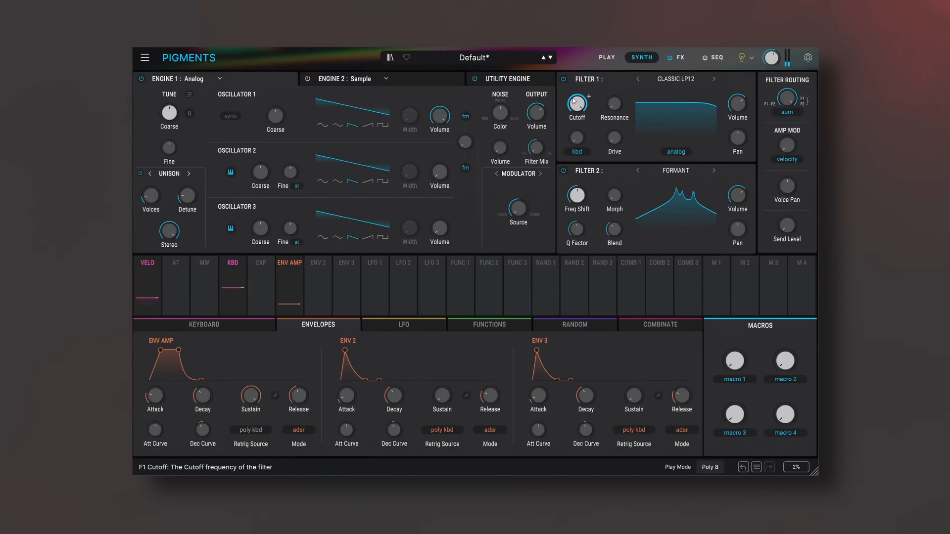
{"action": "left_click_drag", "start_coordinate": [576, 103], "coordinate": [576, 94]}
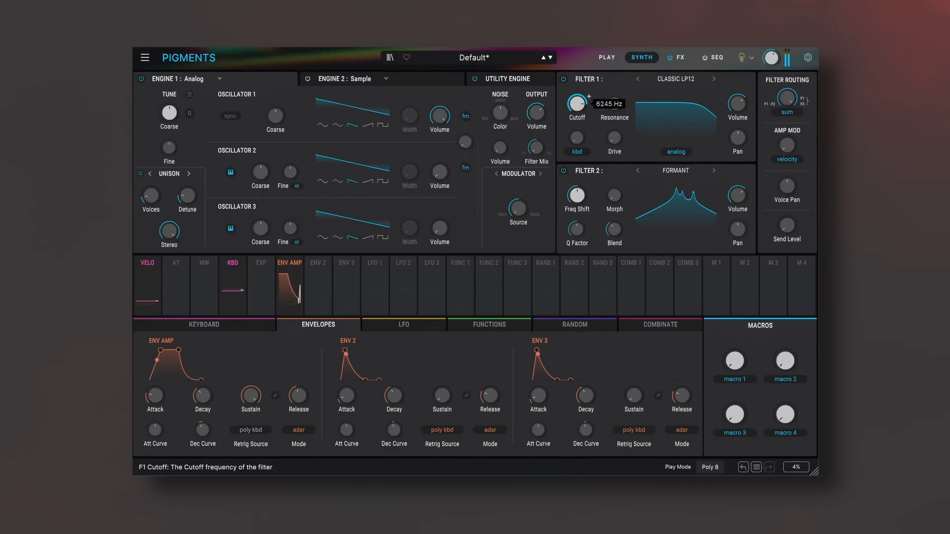
{"action": "left_click_drag", "start_coordinate": [622, 140], "coordinate": [621, 137]}
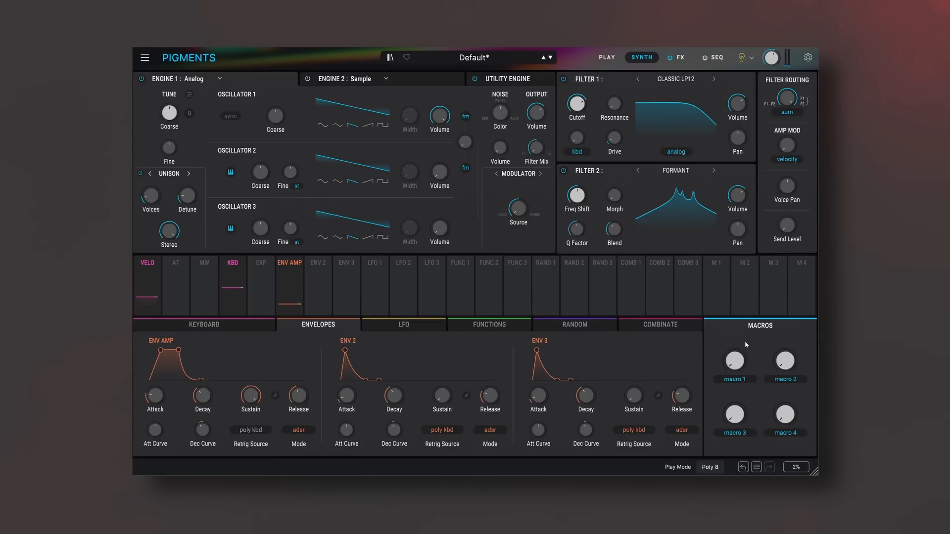
Step: Rename macro 1 to "cut off", map it to Filter 1's Cutoff at 1.000, and raise the macro to 0.320
{"action": "double_click", "coordinate": [734, 379]}
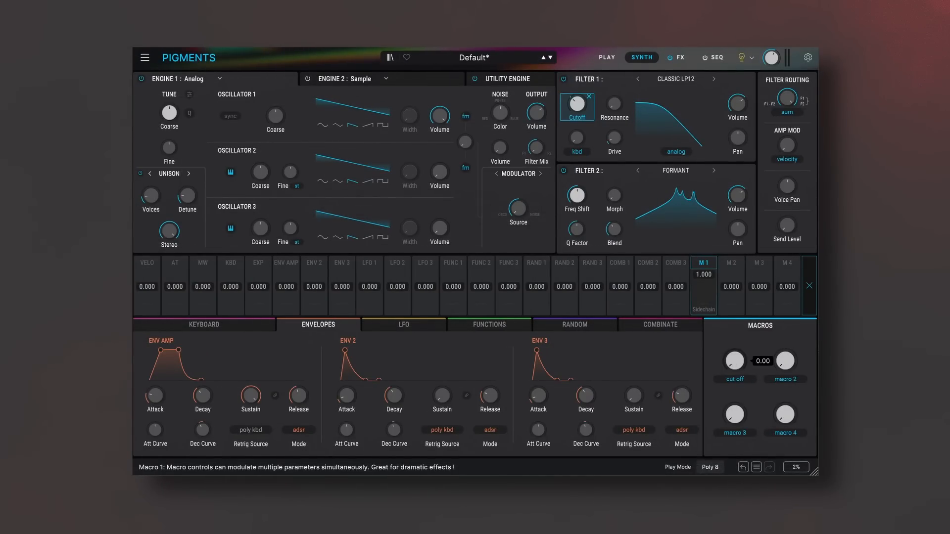
{"action": "left_click_drag", "start_coordinate": [735, 361], "coordinate": [735, 329]}
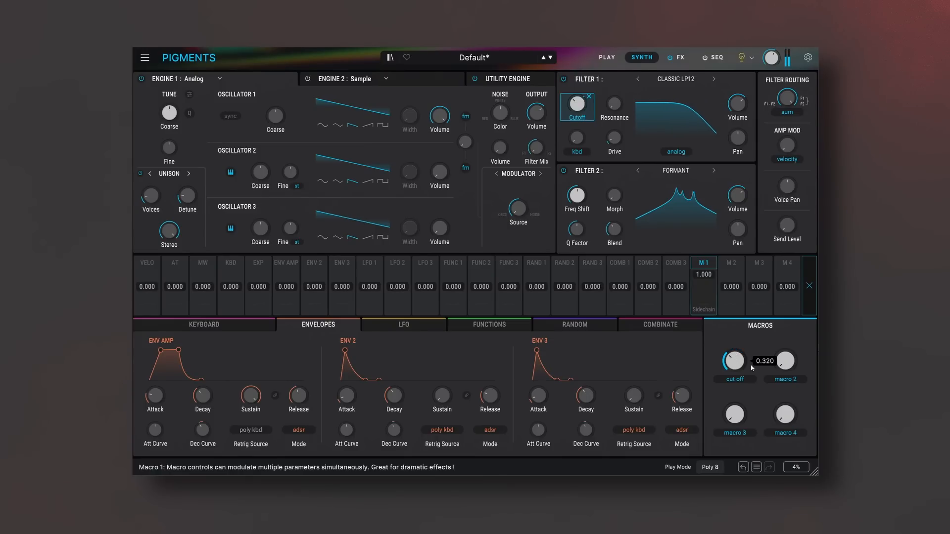
Step: Rename macro 2 to "Filter Select"
{"action": "double_click", "coordinate": [789, 382]}
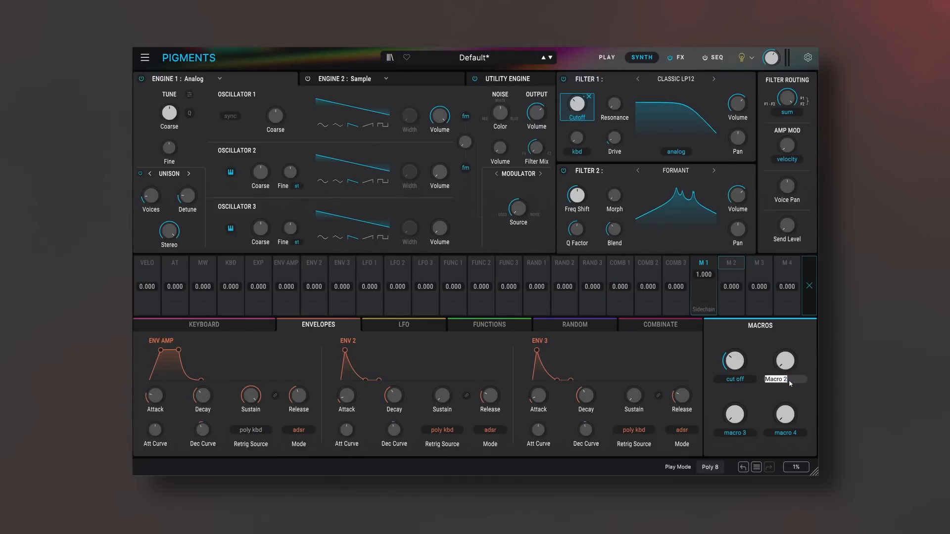
{"action": "type", "text": "Filter Select"}
{"action": "key", "text": "Return"}
Step: Map macro 2 to Engine 1's Filter Mix with a modulation amount of 1.000 and raise the macro to blend the filters
{"action": "left_click", "coordinate": [546, 144]}
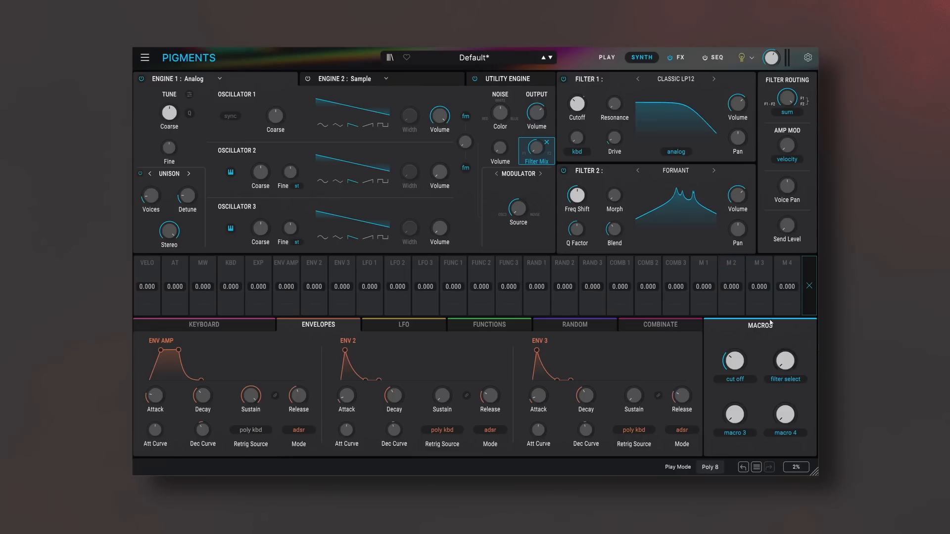
{"action": "left_click", "coordinate": [546, 143]}
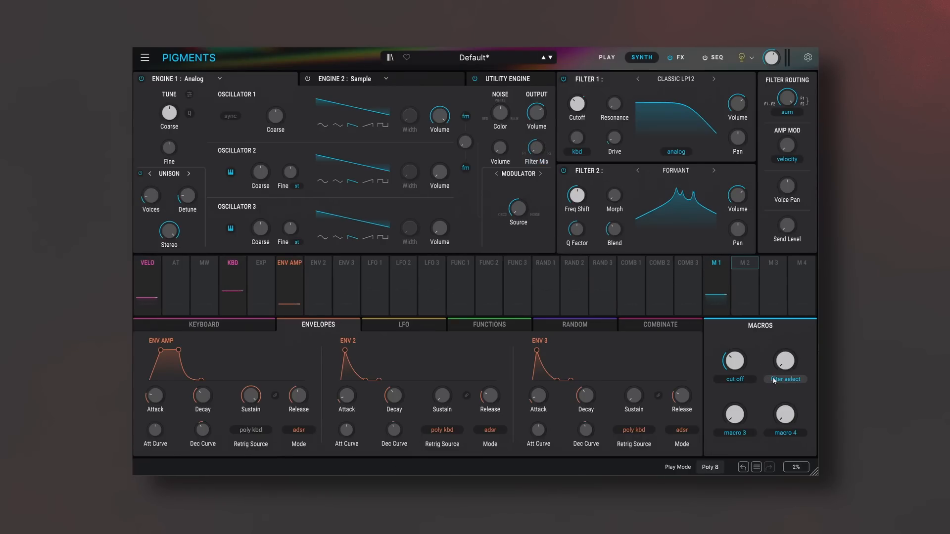
{"action": "left_click", "coordinate": [546, 144]}
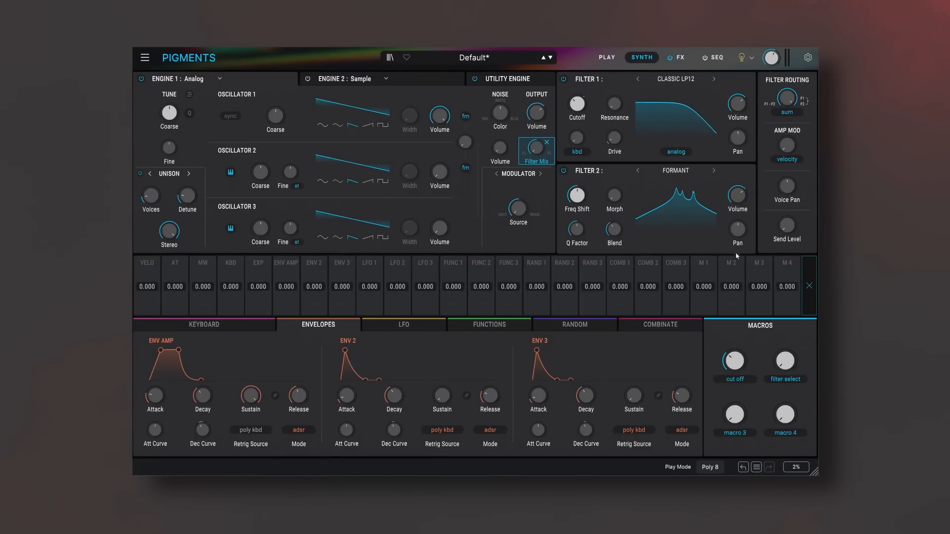
{"action": "left_click_drag", "start_coordinate": [734, 287], "coordinate": [734, 252]}
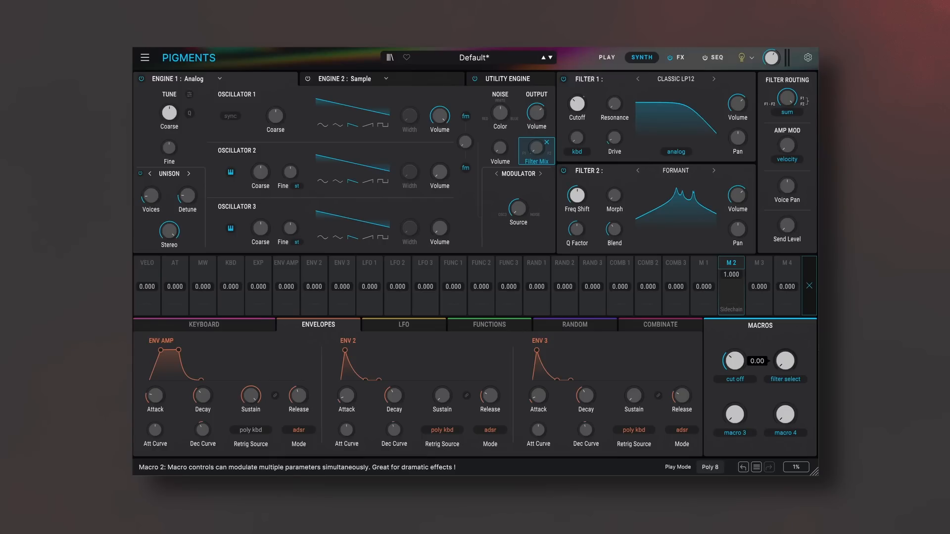
{"action": "mouse_move", "coordinate": [785, 361]}
{"action": "left_mouse_down"}
{"action": "mouse_move", "coordinate": [785, 317]}
{"action": "mouse_move", "coordinate": [785, 346]}
{"action": "mouse_move", "coordinate": [785, 320]}
{"action": "mouse_move", "coordinate": [785, 347]}
{"action": "mouse_move", "coordinate": [734, 371]}
{"action": "mouse_move", "coordinate": [734, 355]}
{"action": "mouse_move", "coordinate": [785, 362]}
{"action": "left_mouse_up"}
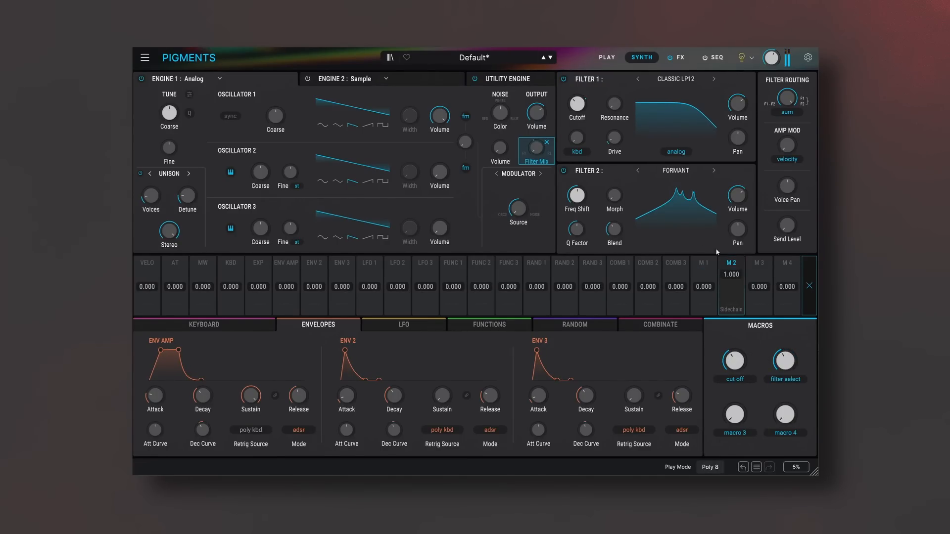
Step: Map macro 1 to Filter 2's Freq Shift with a modulation amount of 1.000 and adjust both macros
{"action": "left_click", "coordinate": [589, 190]}
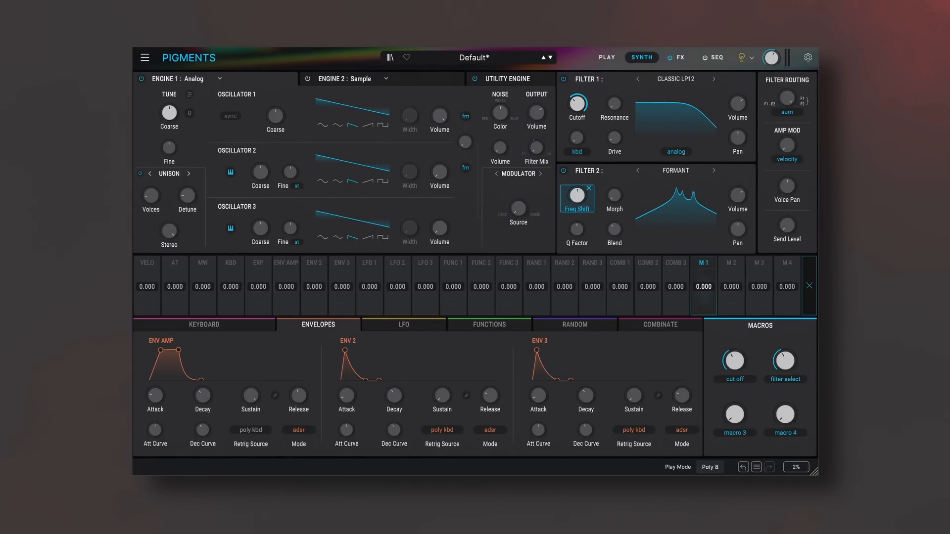
{"action": "left_click_drag", "start_coordinate": [703, 286], "coordinate": [704, 274]}
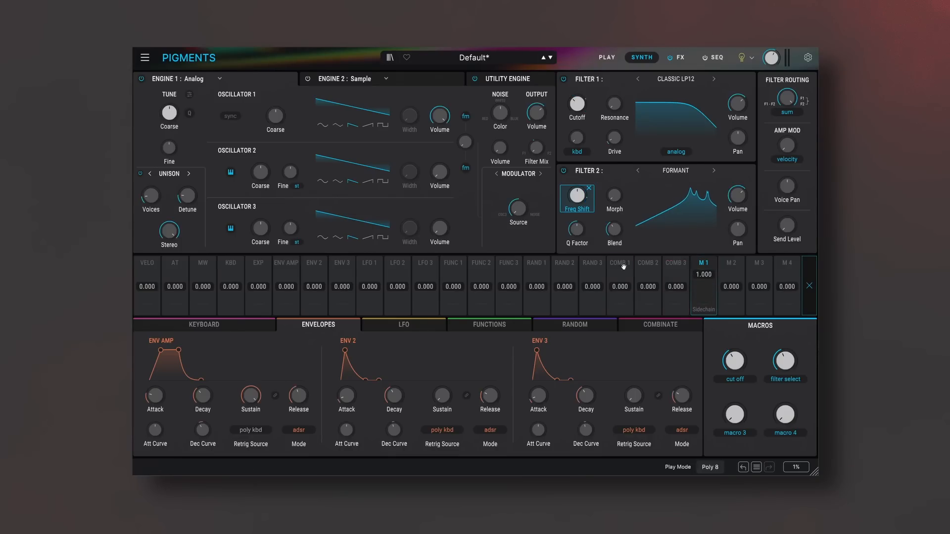
{"action": "left_click_drag", "start_coordinate": [733, 367], "coordinate": [784, 360]}
{"action": "left_click_drag", "start_coordinate": [785, 361], "coordinate": [785, 413]}
{"action": "mouse_move", "coordinate": [743, 364]}
{"action": "left_mouse_down"}
{"action": "mouse_move", "coordinate": [743, 396]}
{"action": "mouse_move", "coordinate": [742, 362]}
{"action": "left_mouse_up"}
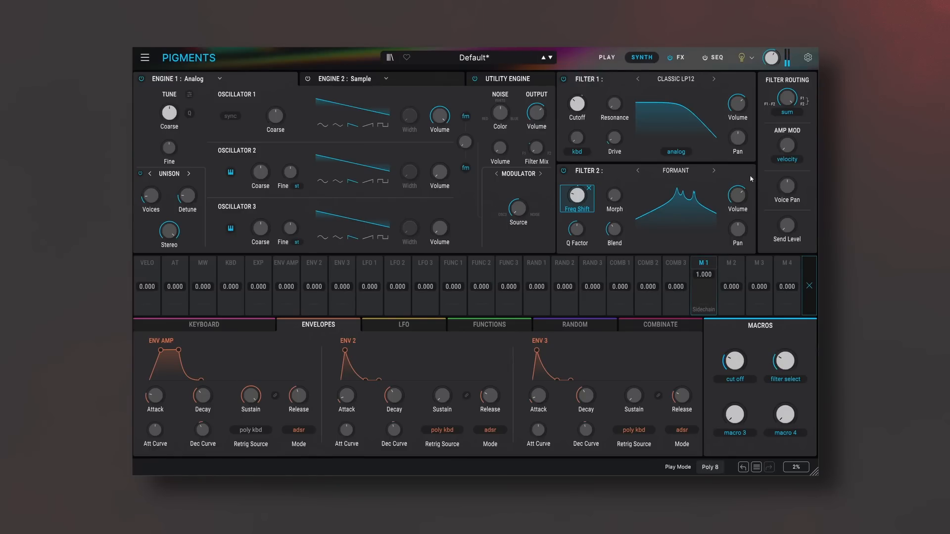
Step: Add a Chorus effect to the first slot of FX A
{"action": "left_click", "coordinate": [679, 58]}
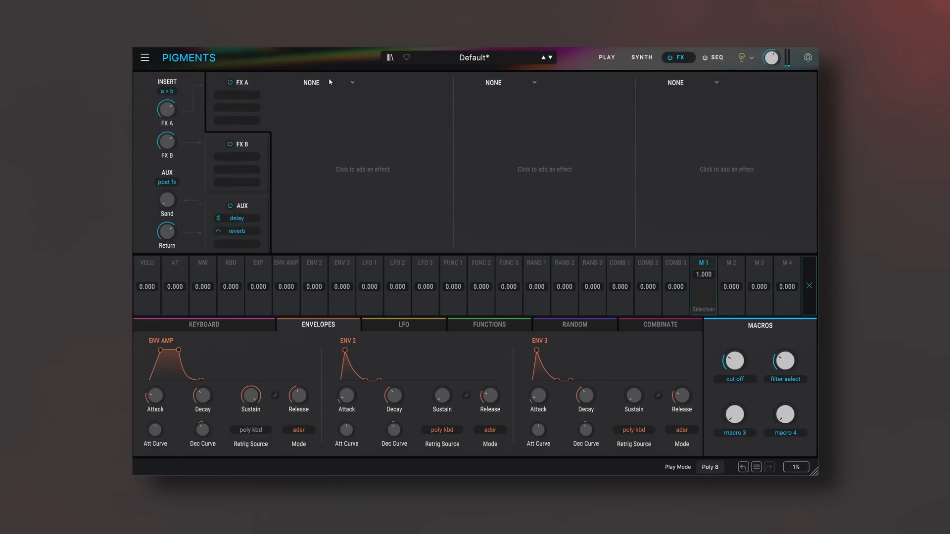
{"action": "left_click", "coordinate": [352, 83]}
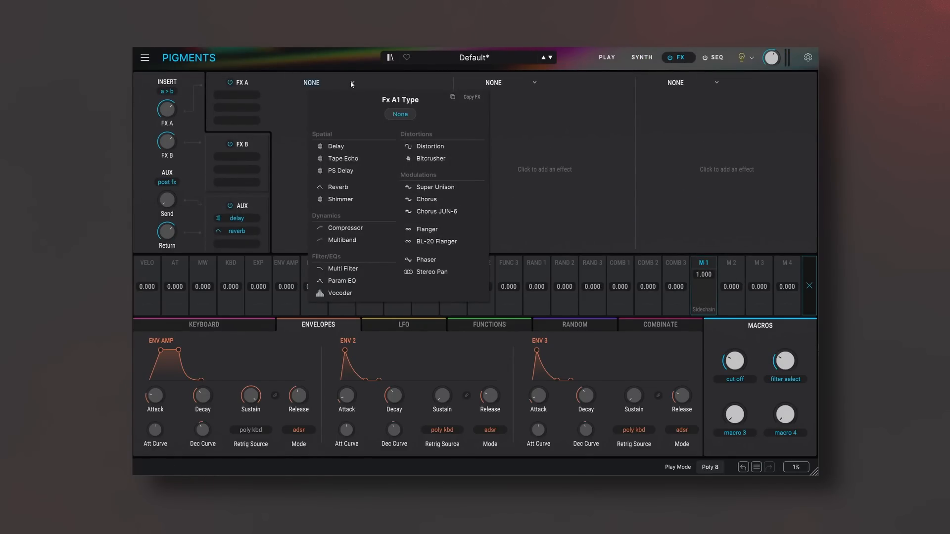
{"action": "left_click", "coordinate": [426, 199]}
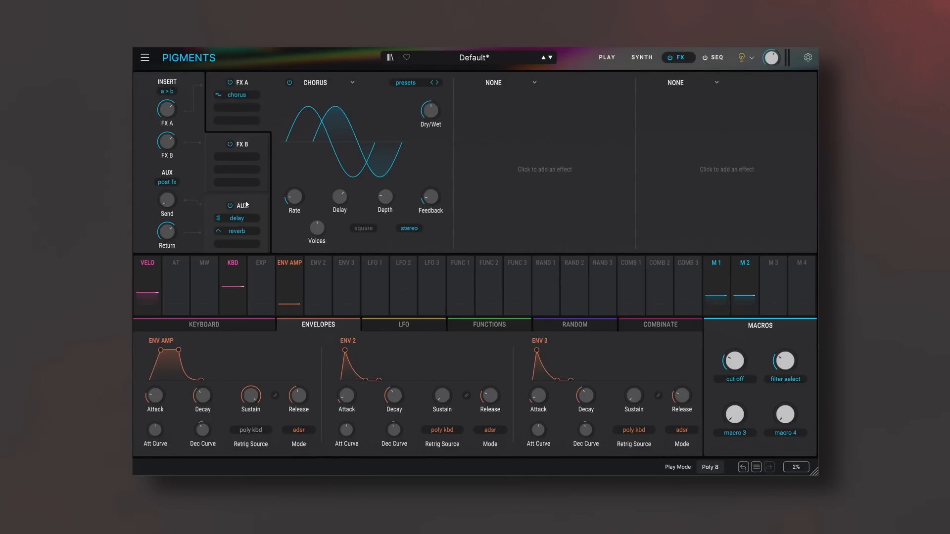
Step: Raise the Aux send level and adjust the size and decay of the Aux reverb
{"action": "left_click", "coordinate": [264, 206]}
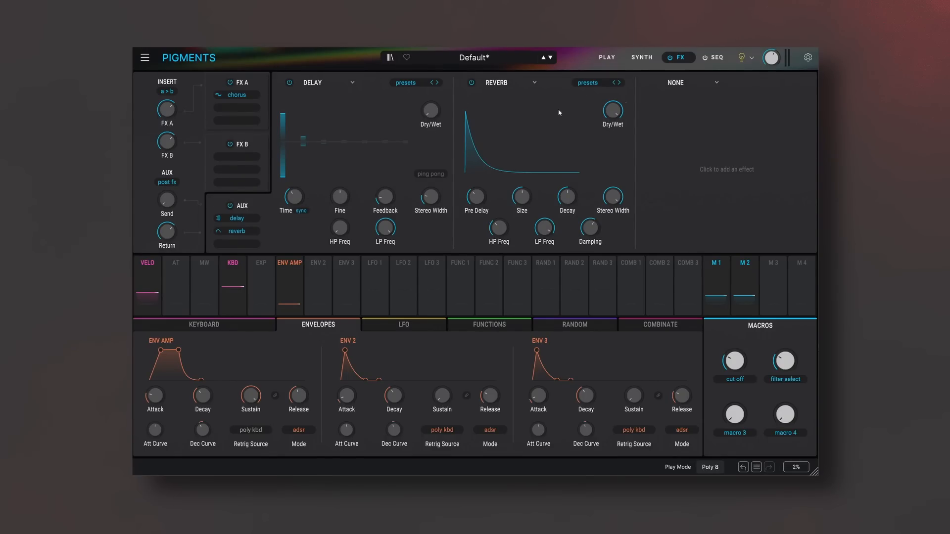
{"action": "mouse_move", "coordinate": [168, 208]}
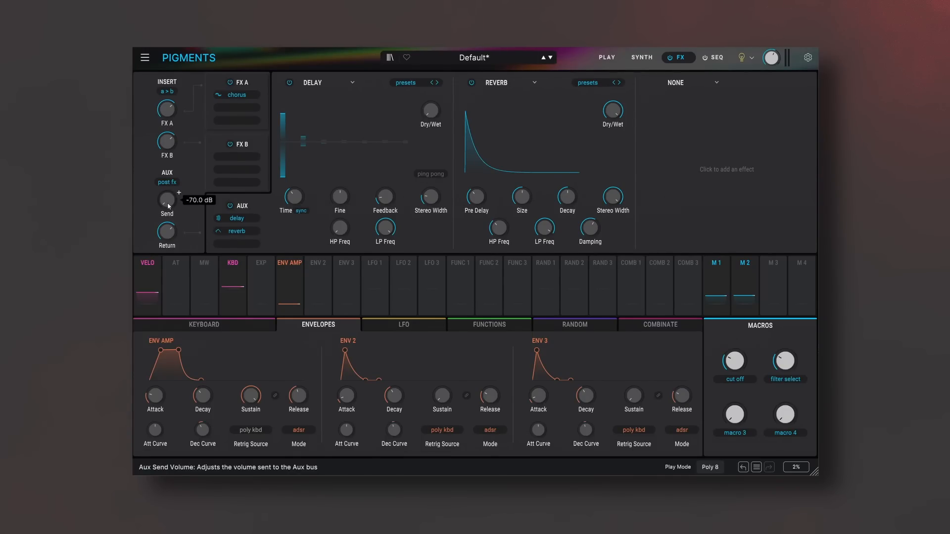
{"action": "double_click", "coordinate": [167, 200]}
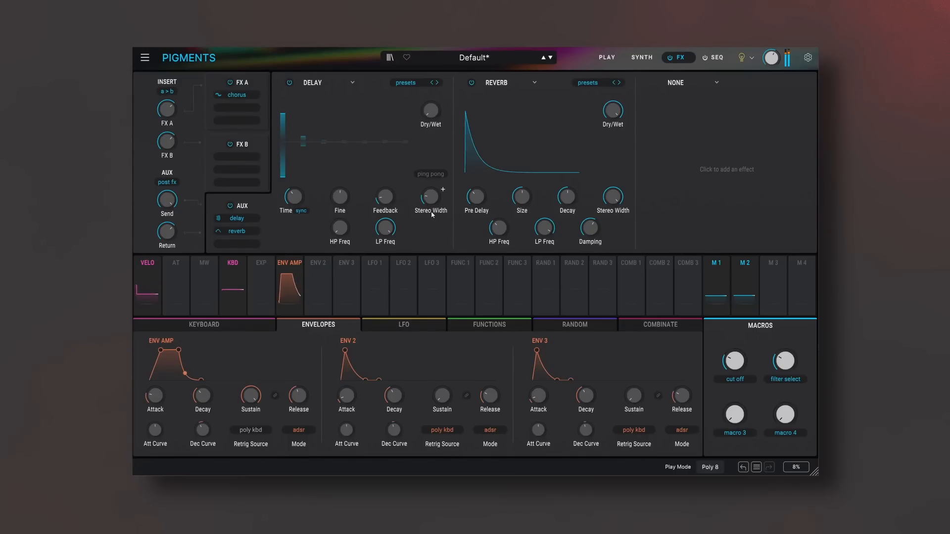
{"action": "left_click_drag", "start_coordinate": [521, 198], "coordinate": [564, 182]}
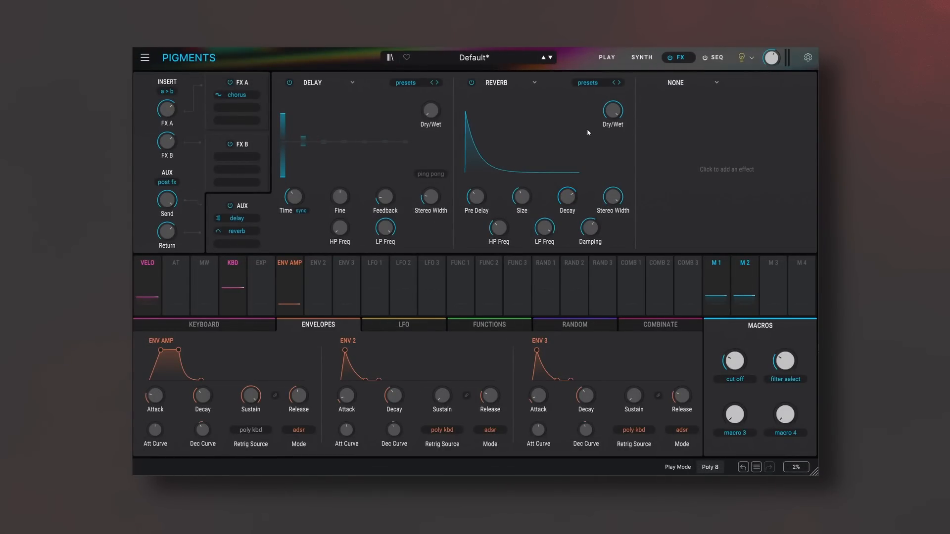
Step: Set oscillators 1 and 2 of Engine 1 to sine waves and raise oscillator 2's volume
{"action": "left_click", "coordinate": [640, 62]}
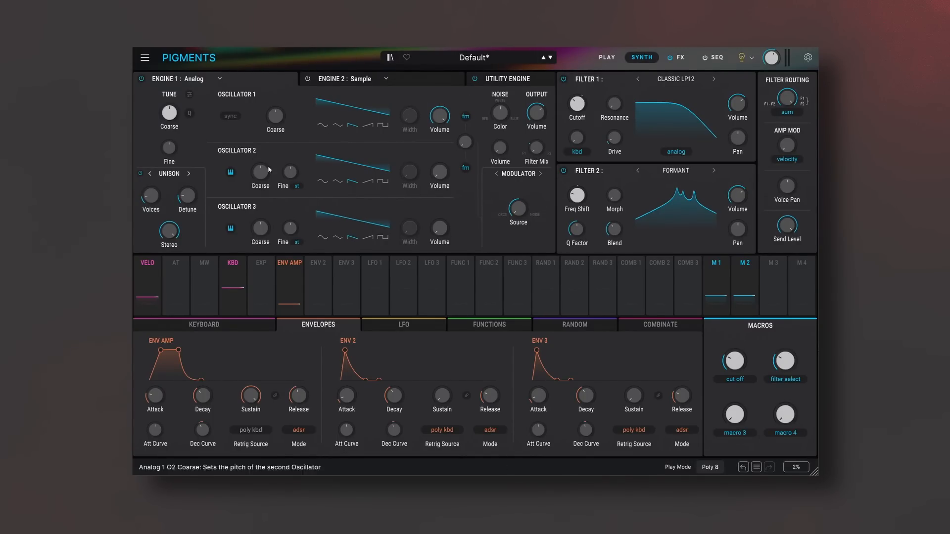
{"action": "left_click", "coordinate": [321, 182]}
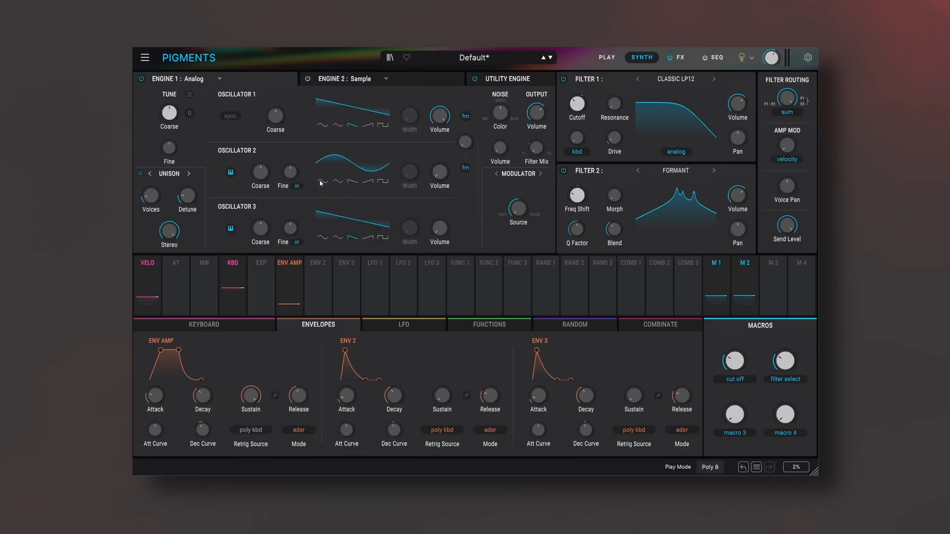
{"action": "left_click", "coordinate": [326, 125]}
{"action": "left_click_drag", "start_coordinate": [440, 172], "coordinate": [440, 133]}
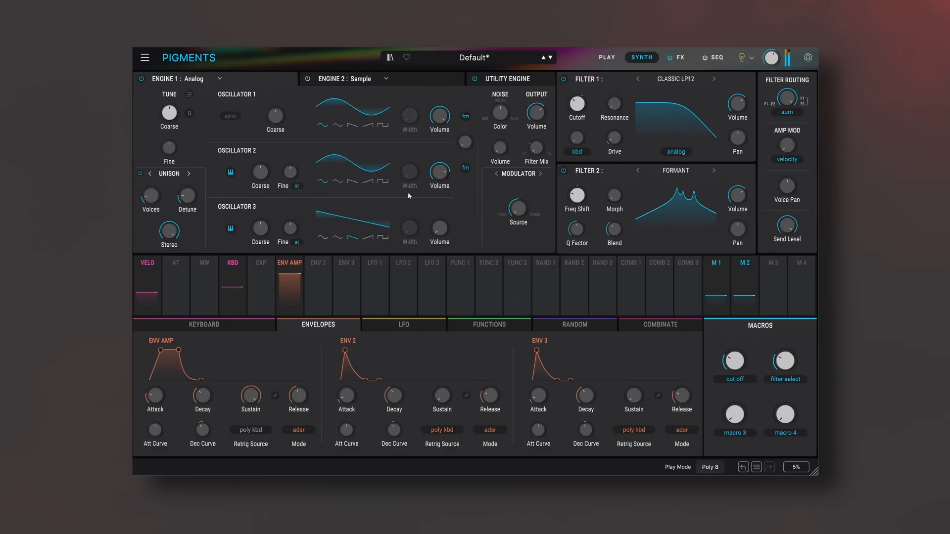
Step: Set oscillator 1 to a rising ramp wave and oscillator 2 to a square wave, and turn up the filter select macro
{"action": "mouse_move", "coordinate": [784, 360]}
{"action": "left_mouse_down"}
{"action": "mouse_move", "coordinate": [784, 319]}
{"action": "mouse_move", "coordinate": [784, 361]}
{"action": "left_mouse_up"}
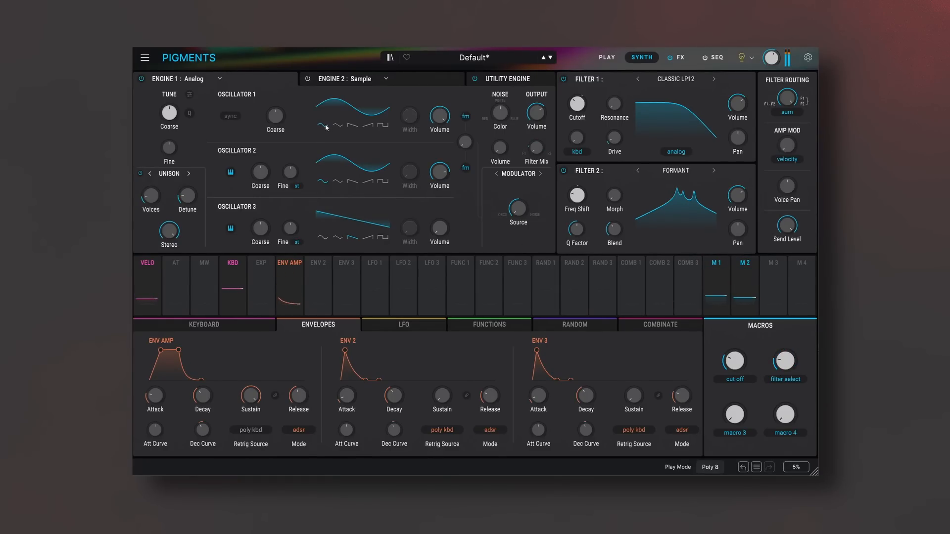
{"action": "left_click", "coordinate": [367, 125]}
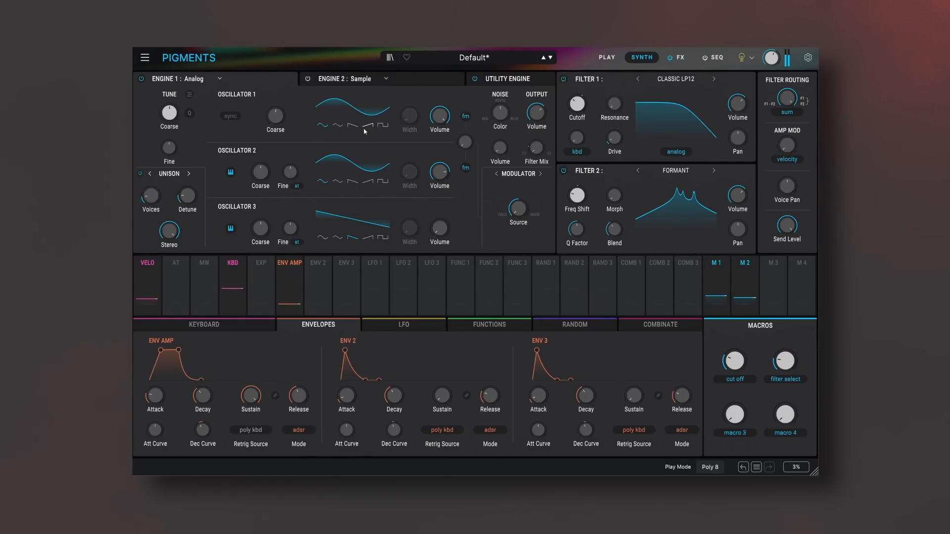
{"action": "left_click", "coordinate": [381, 182]}
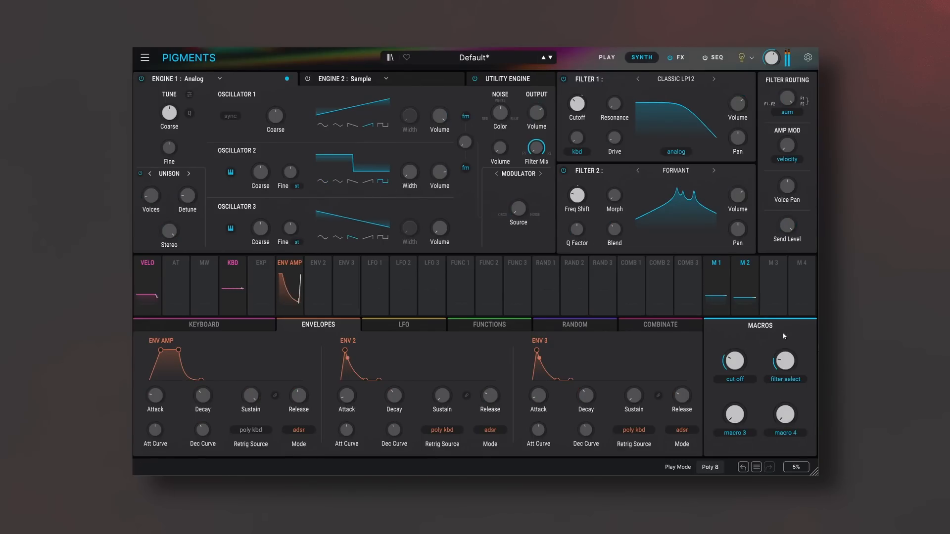
{"action": "mouse_move", "coordinate": [785, 361]}
{"action": "left_mouse_down"}
{"action": "mouse_move", "coordinate": [784, 343]}
{"action": "mouse_move", "coordinate": [781, 370]}
{"action": "left_mouse_up"}
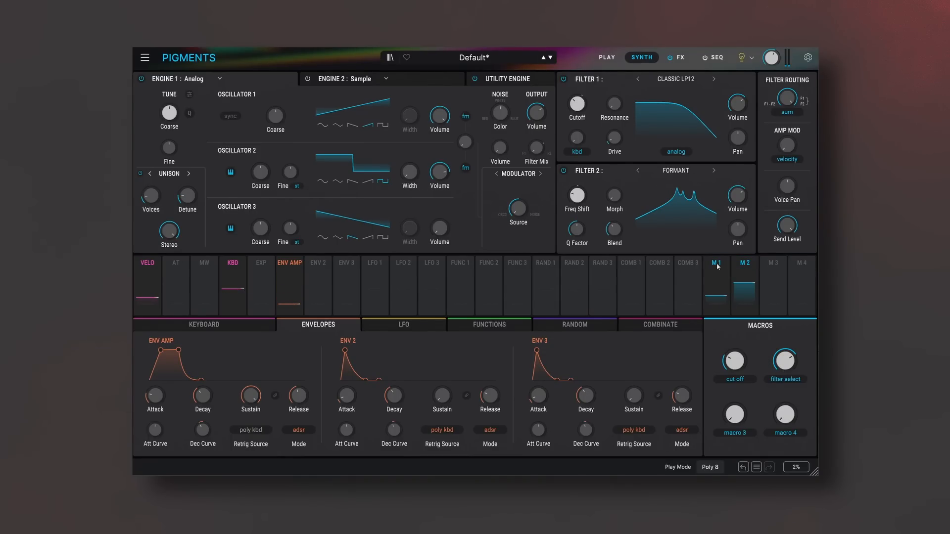
Step: Adjust Filter 2's Morph and assign LFO 1 to modulate it by a small positive amount
{"action": "left_click", "coordinate": [414, 325]}
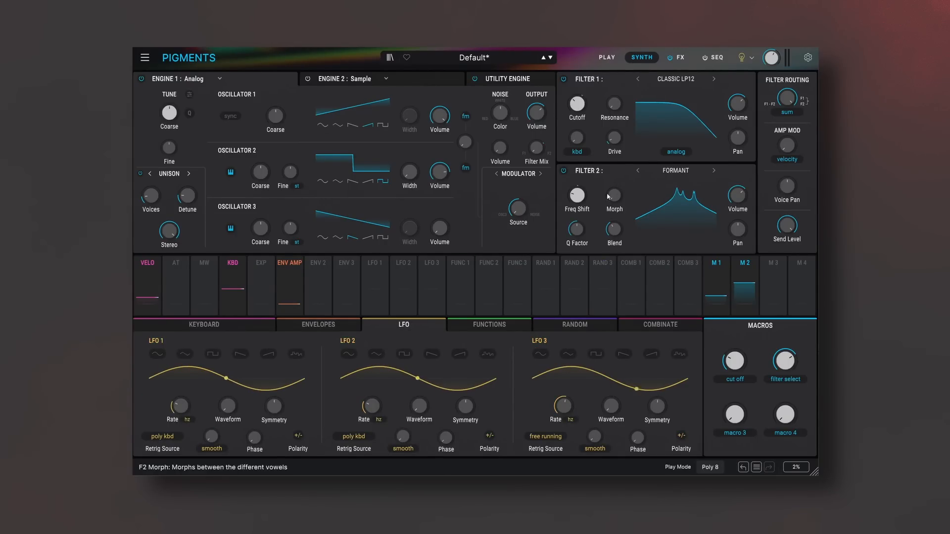
{"action": "mouse_move", "coordinate": [614, 197]}
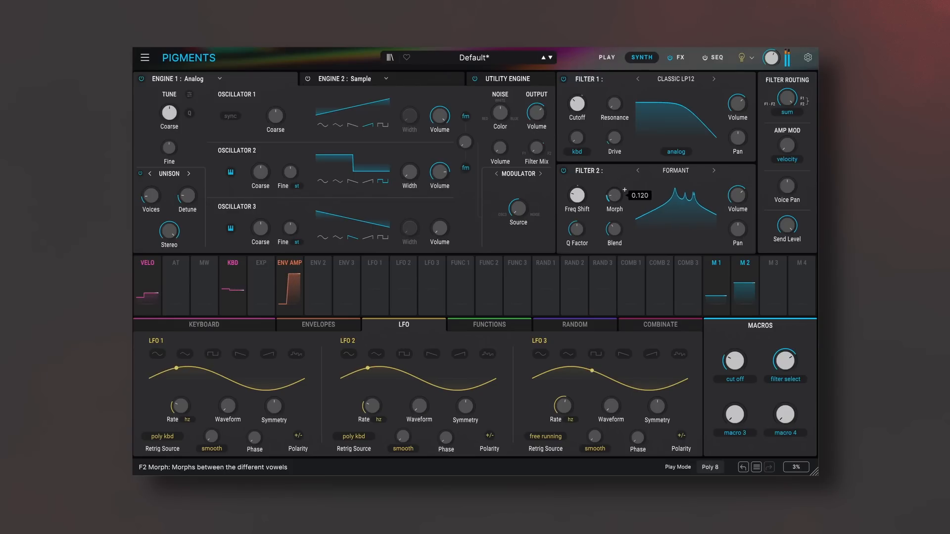
{"action": "left_click_drag", "start_coordinate": [613, 197], "coordinate": [613, 192]}
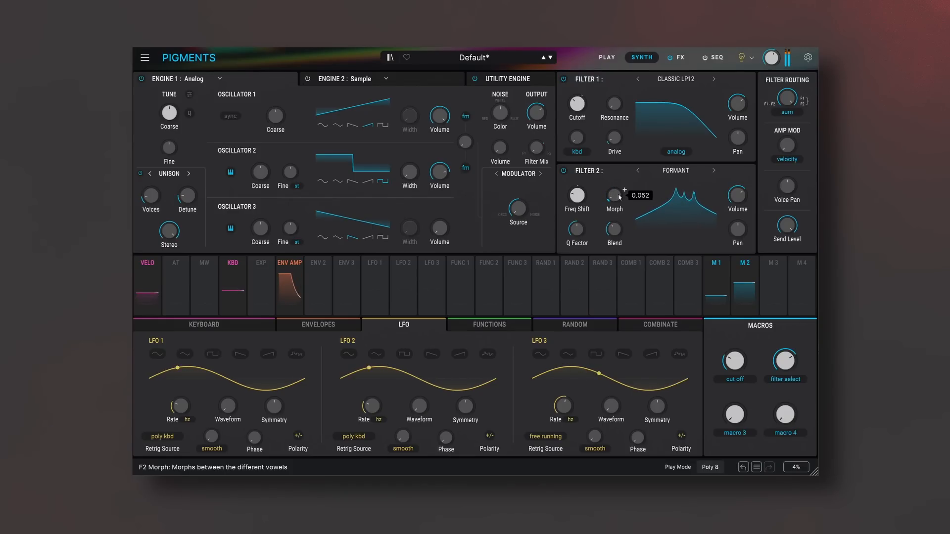
{"action": "left_click", "coordinate": [624, 192]}
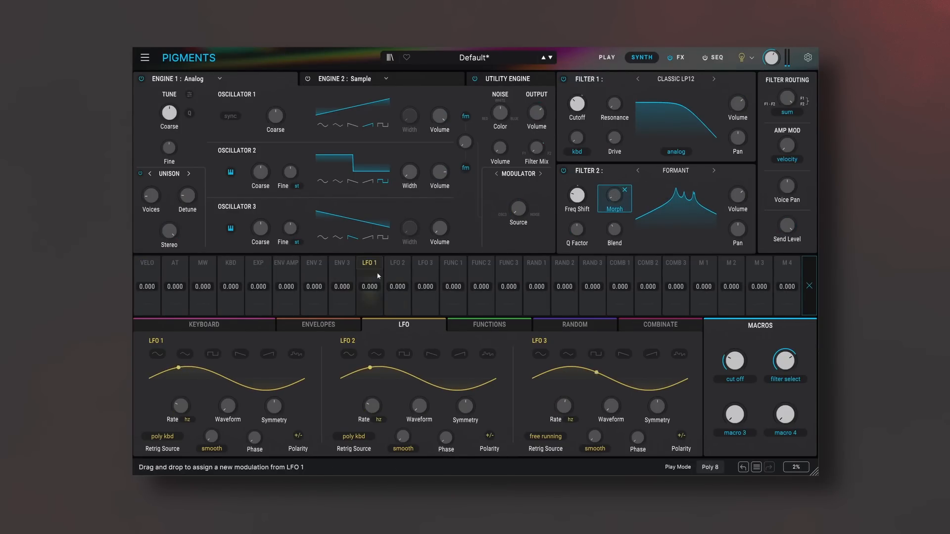
{"action": "left_click_drag", "start_coordinate": [370, 287], "coordinate": [369, 283]}
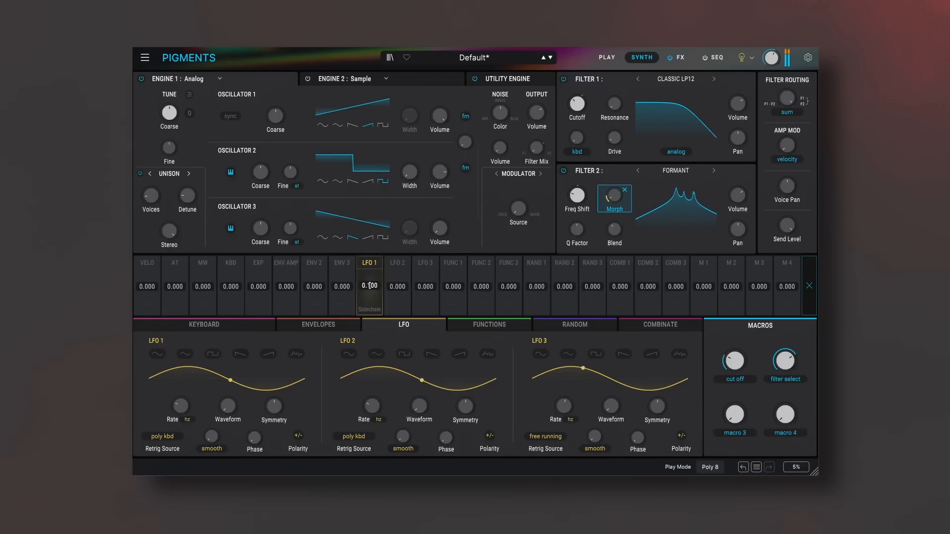
Step: Switch LFO 1's rate from hertz to tempo sync and adjust the synced rate
{"action": "left_click", "coordinate": [186, 419]}
{"action": "left_click", "coordinate": [180, 378]}
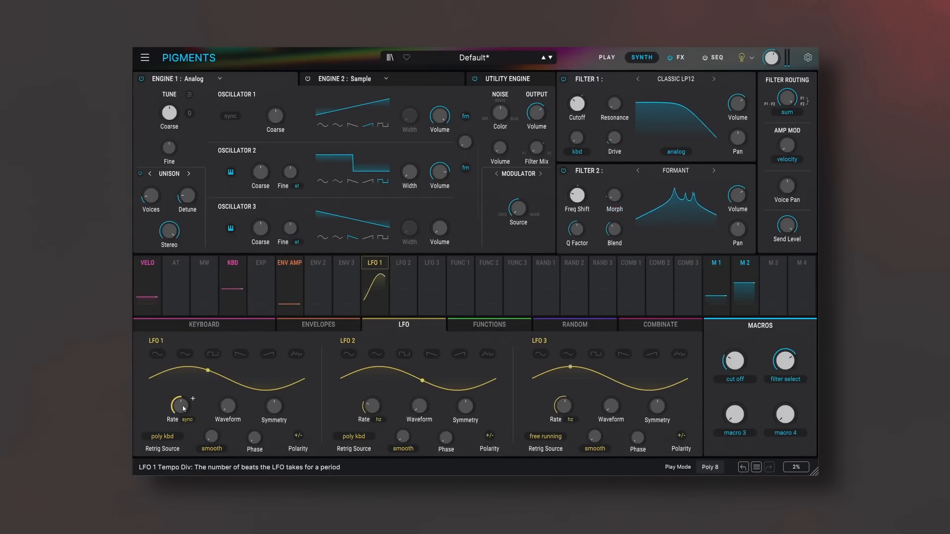
{"action": "mouse_move", "coordinate": [193, 398]}
{"action": "scroll", "coordinate": [193, 398], "scroll_direction": "up", "scroll_amount": 1}
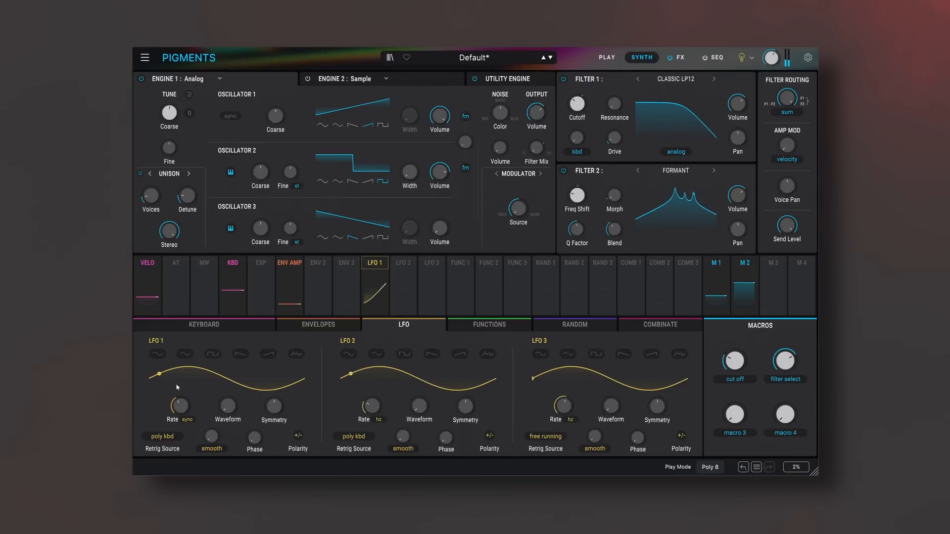
Step: Adjust the filter select macro and lower the cut off macro to 0.00
{"action": "mouse_move", "coordinate": [765, 61]}
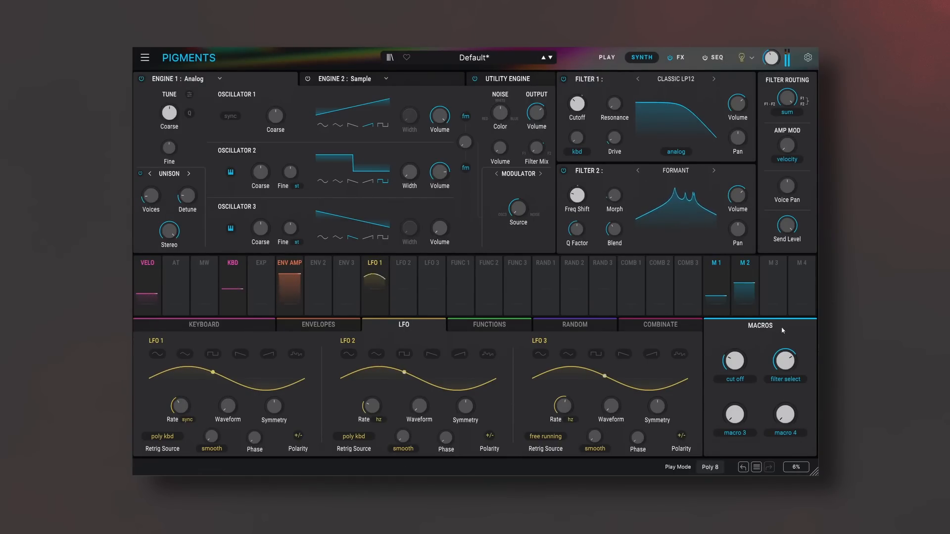
{"action": "left_click_drag", "start_coordinate": [785, 360], "coordinate": [785, 396]}
{"action": "left_click_drag", "start_coordinate": [735, 361], "coordinate": [736, 389]}
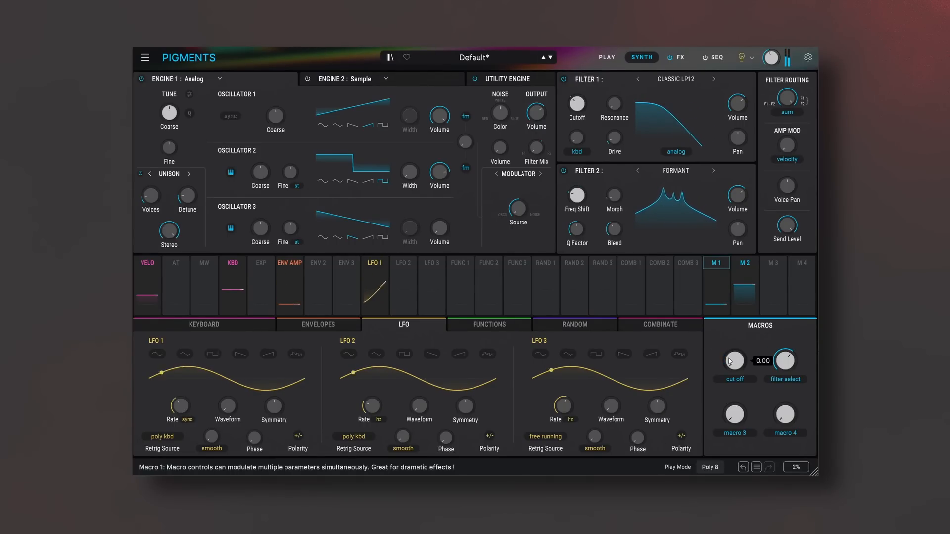